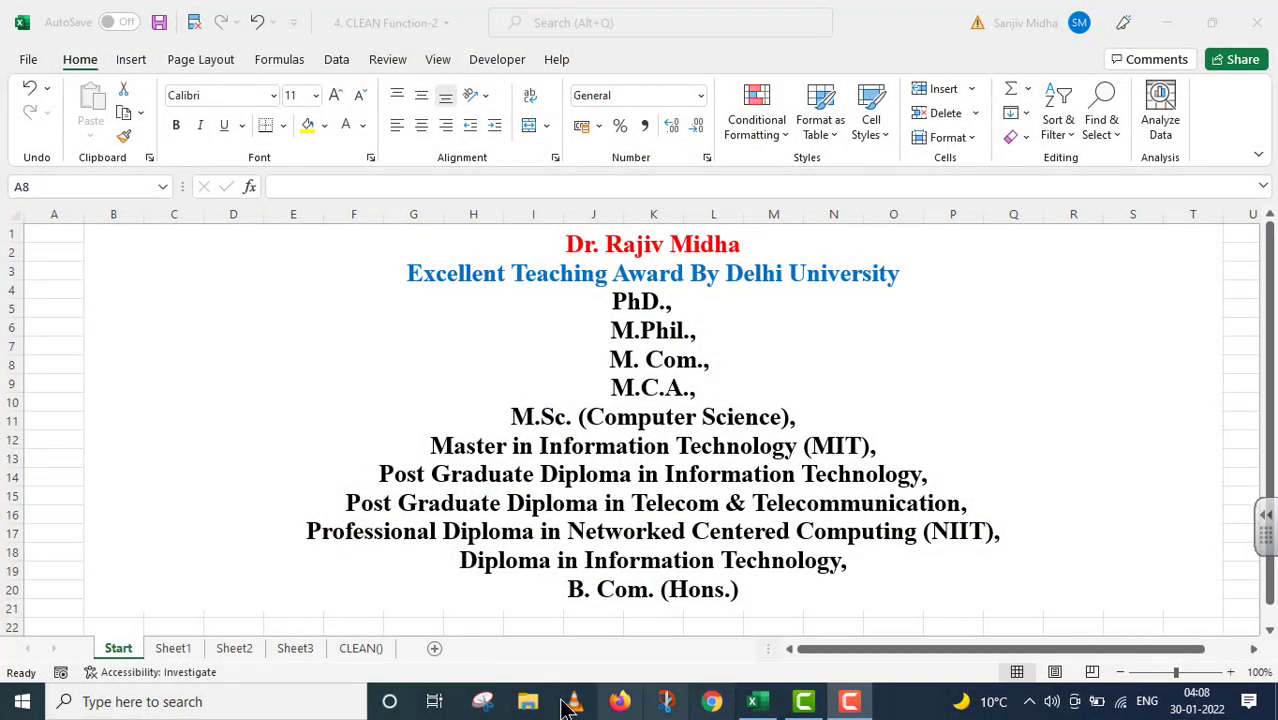
Switch to Sheet1's list of 32 text functions, where CLEAN is function number 4
left_click(172, 648)
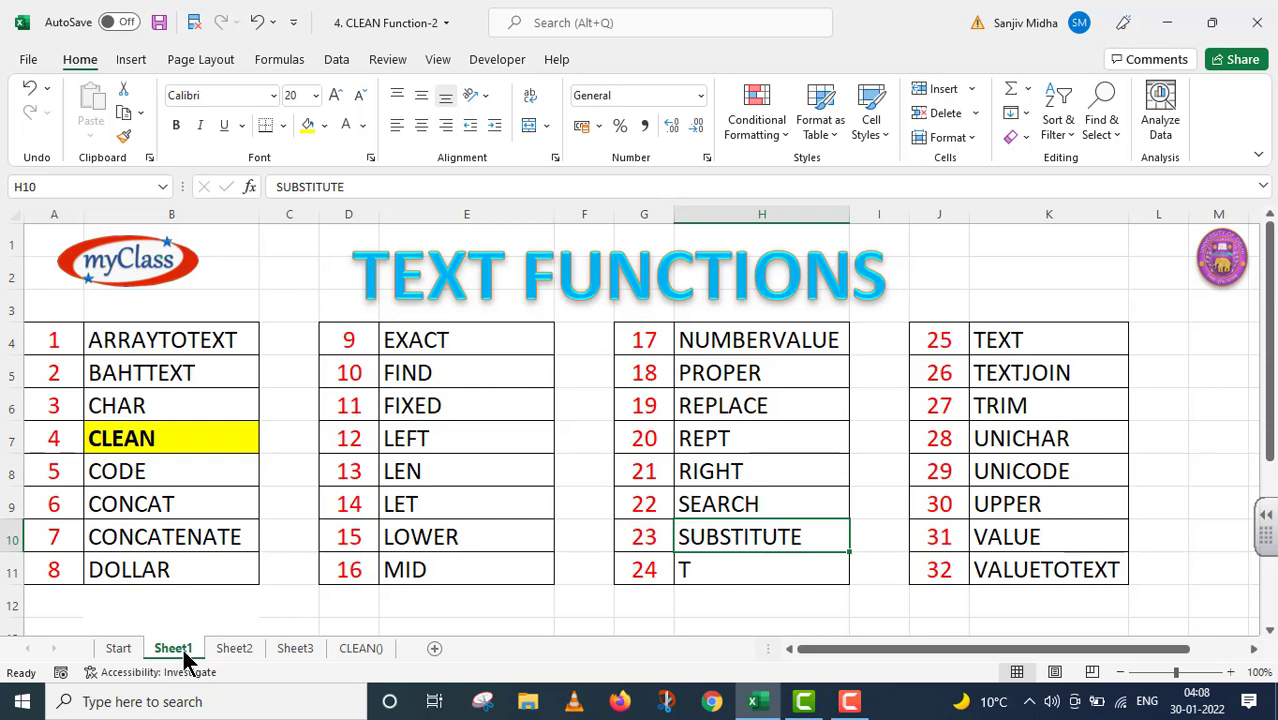
Go to the CLEAN() sheet showing =CLEAN(text) syntax and the colored department list
left_click(233, 652)
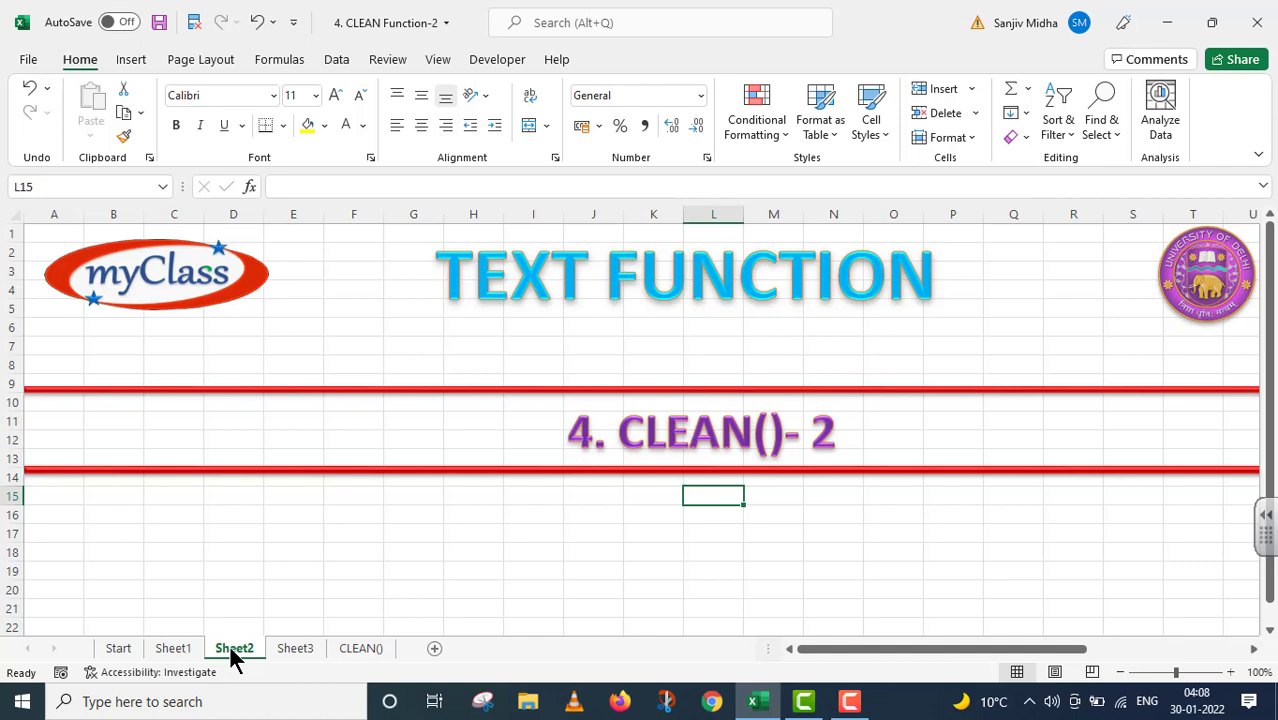
left_click(360, 650)
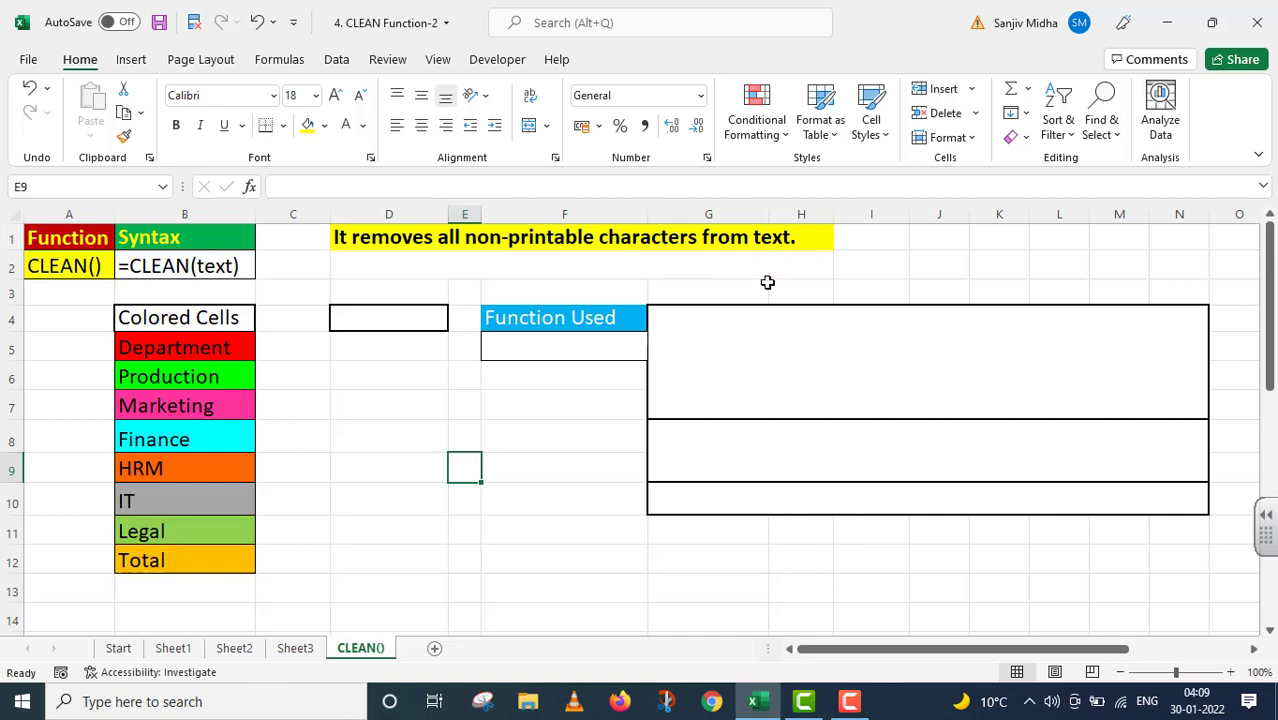
Reveal the hidden notes in G4, G8, G10 and D2 by setting their font color to black
left_click(675, 316)
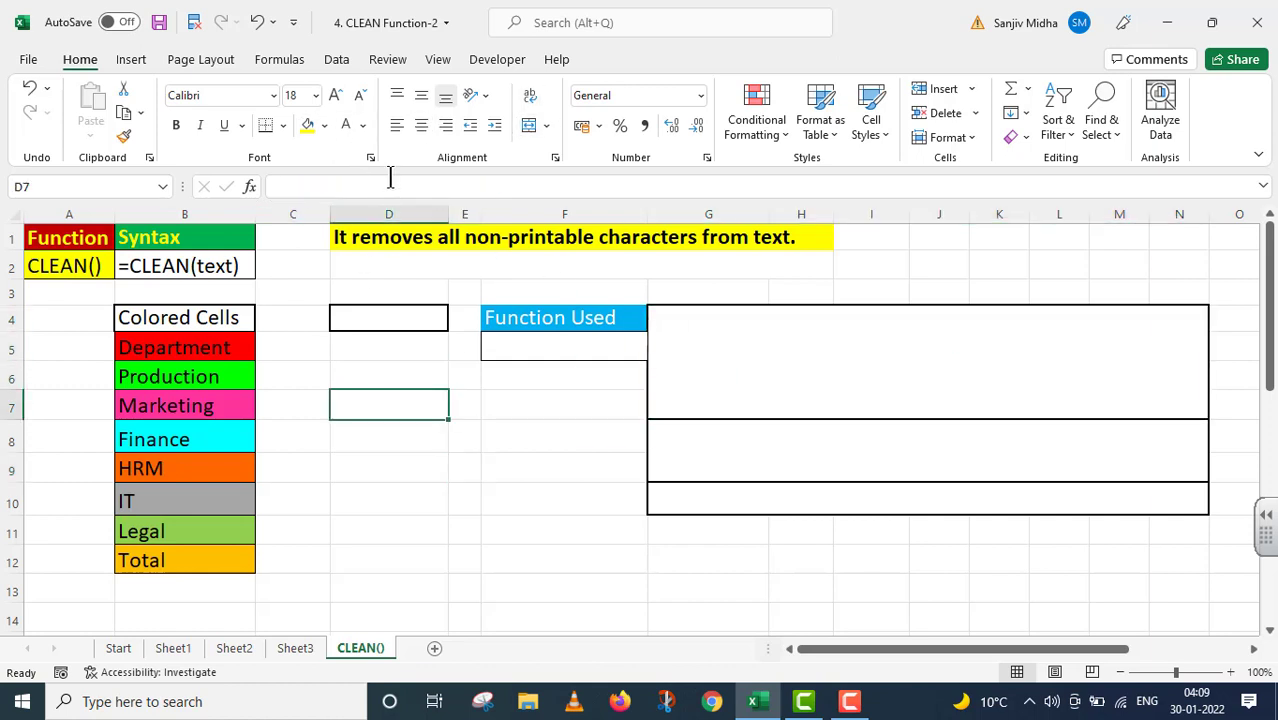
left_click(345, 125)
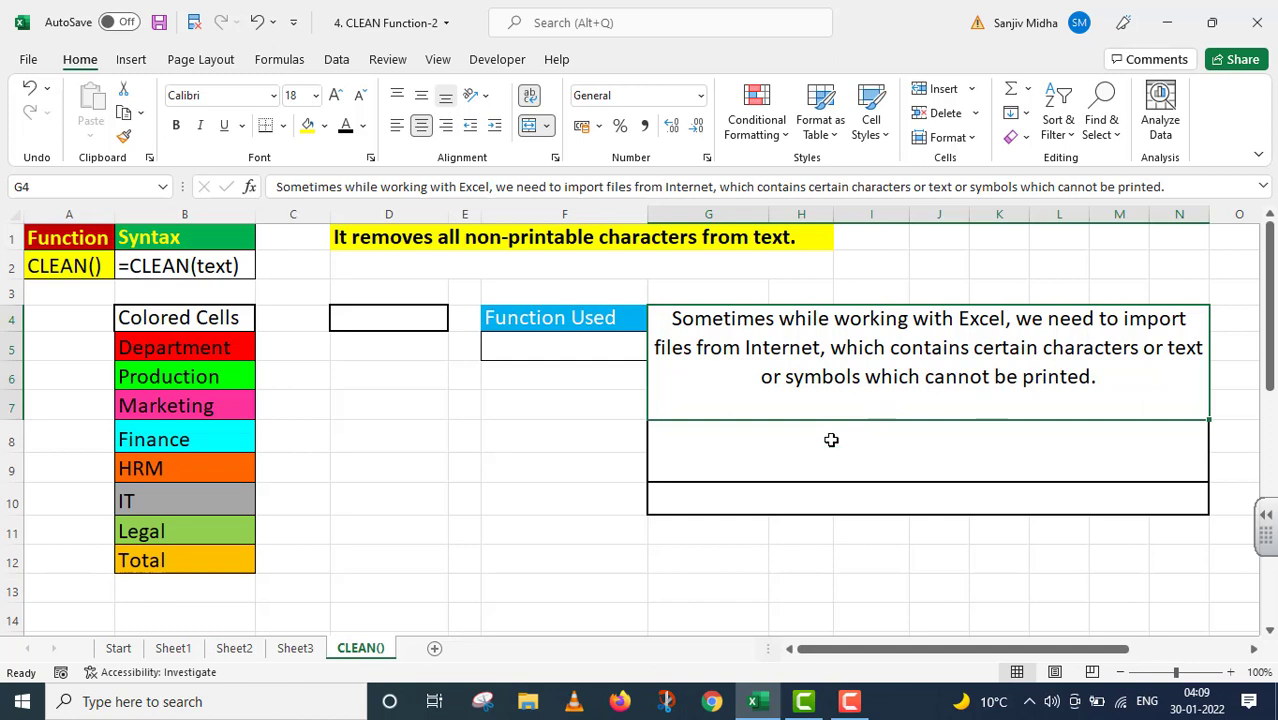
left_click(725, 436)
type("CLEAN() helps us to remove these from regular text.")
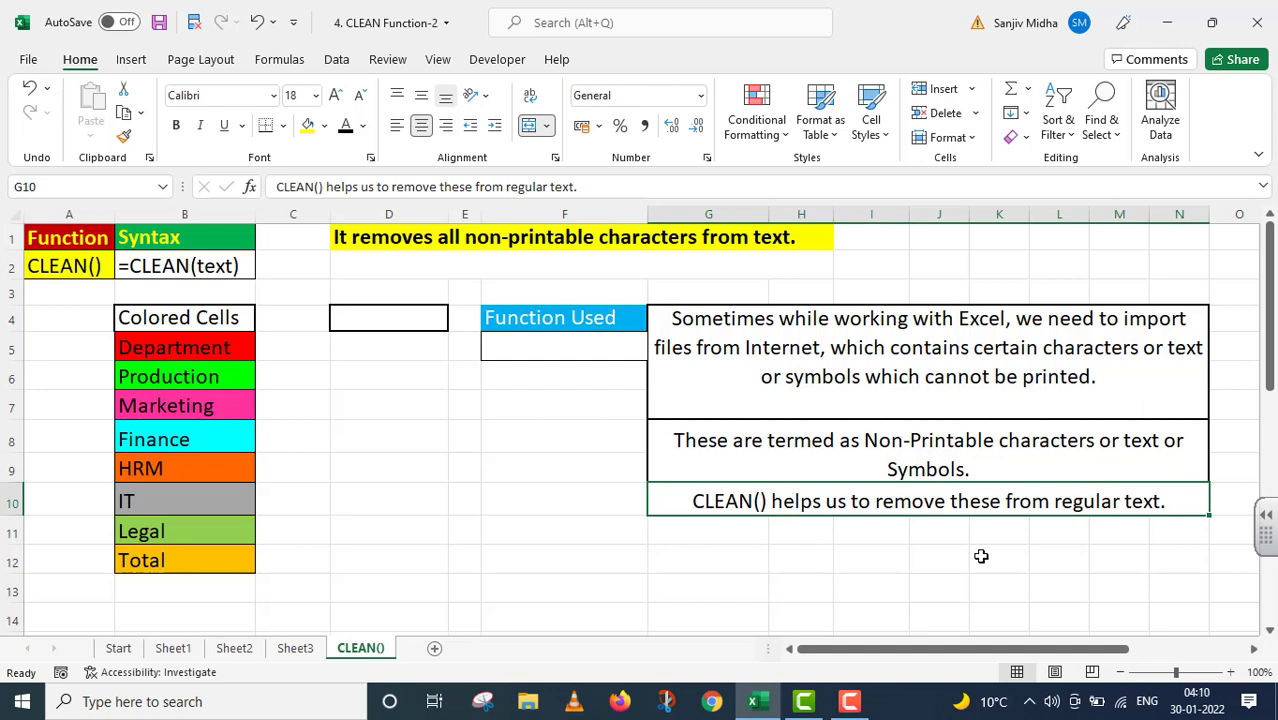
left_click(351, 265)
type("Here, You will find a different use of Clean function.")
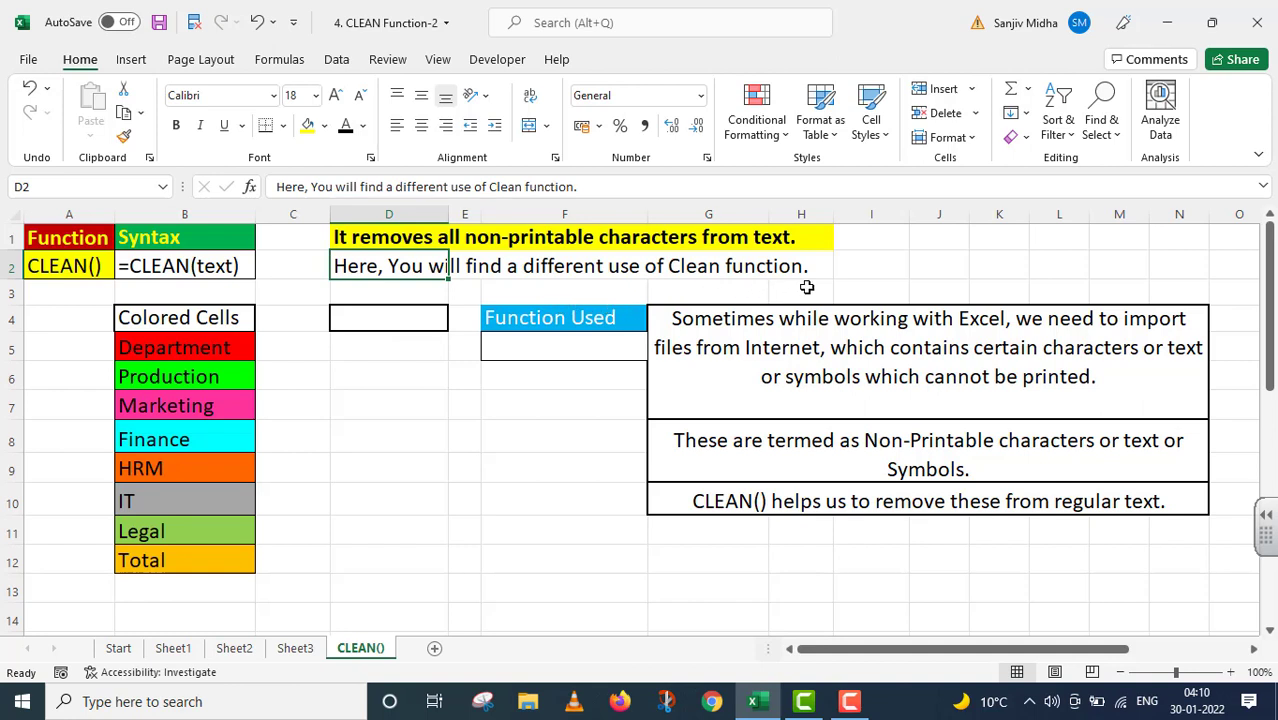
Make the Colored Cells heading in B4 bold
left_click(420, 474)
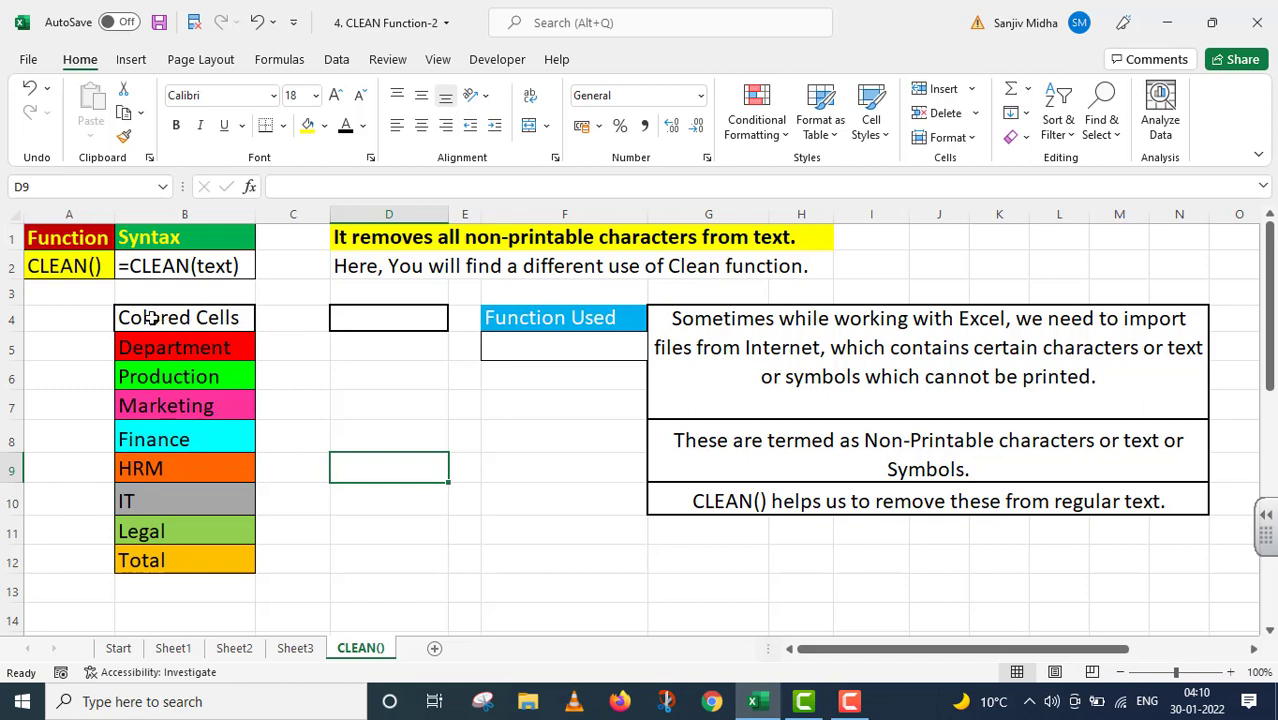
left_click(230, 318)
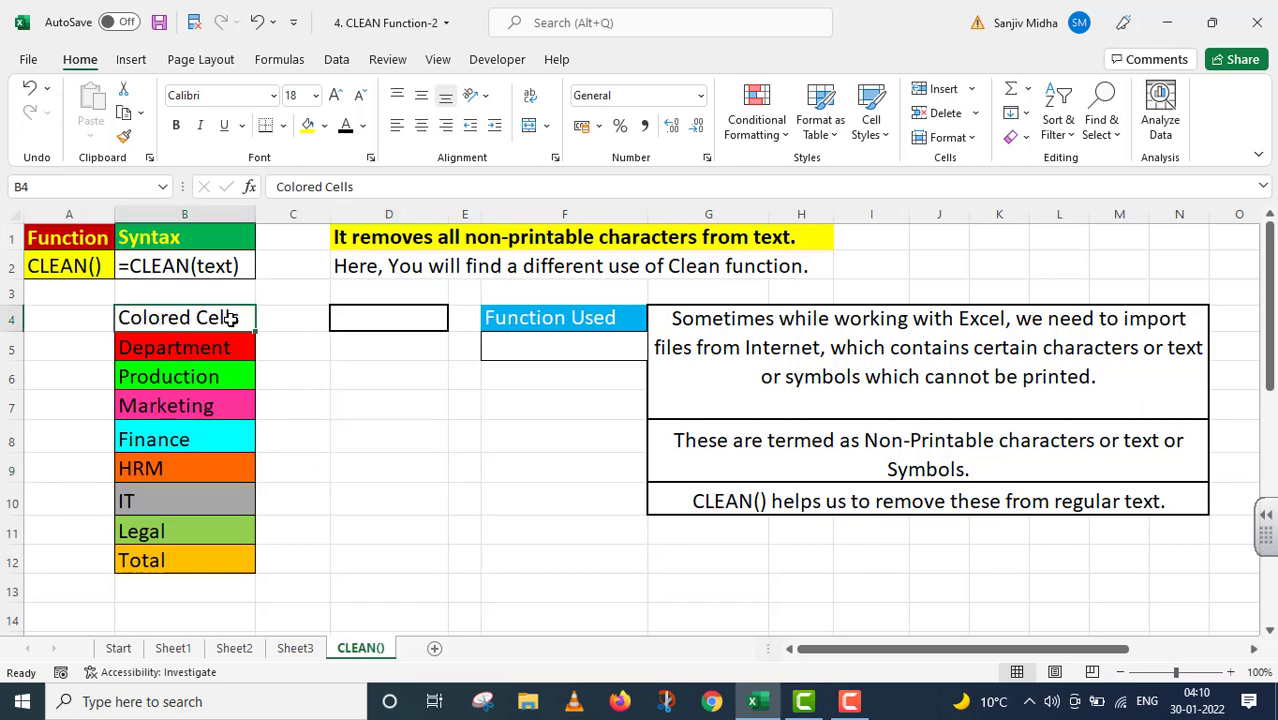
left_click(176, 125)
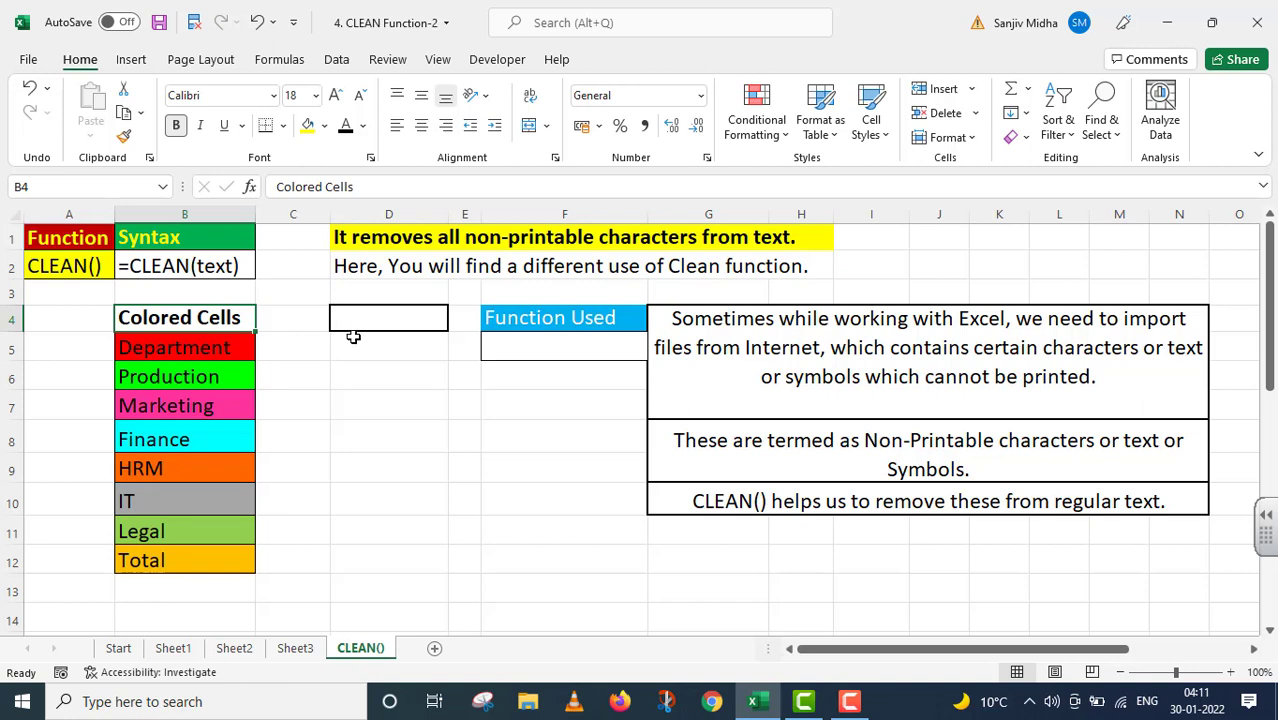
Enter the column heading 'No Colors' in D4
left_click(355, 320)
double_click(358, 318)
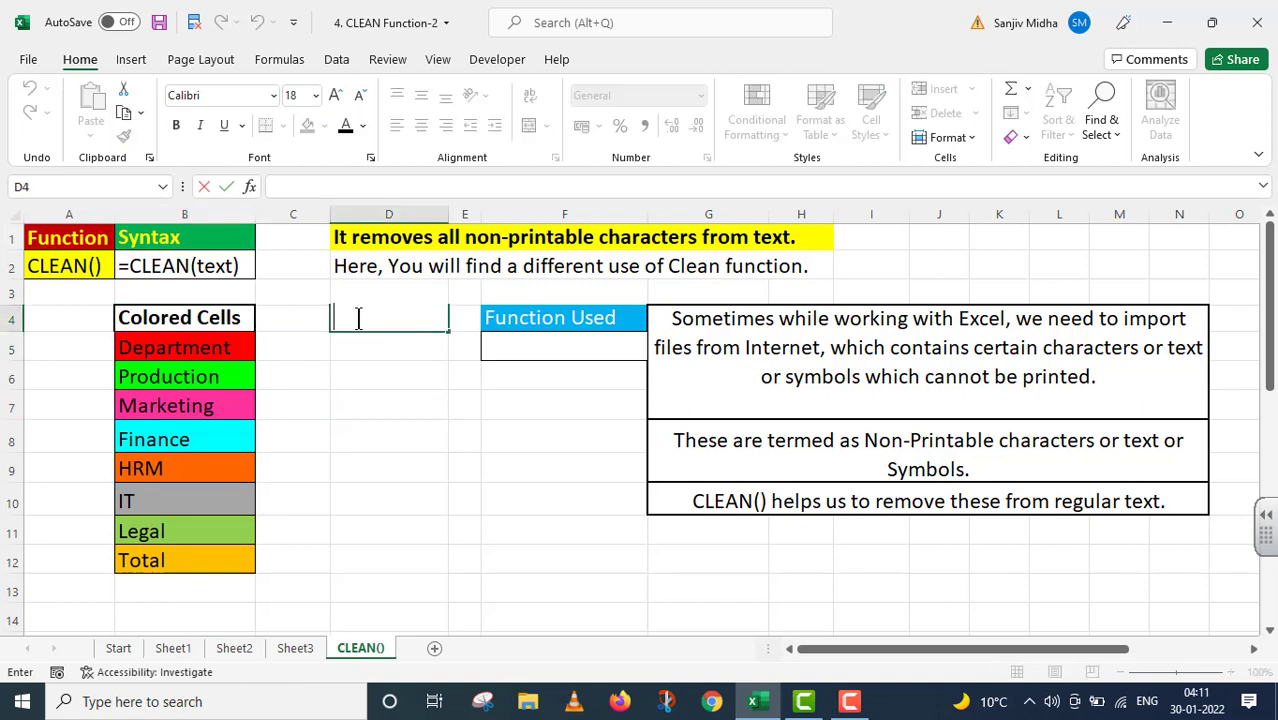
type("No")
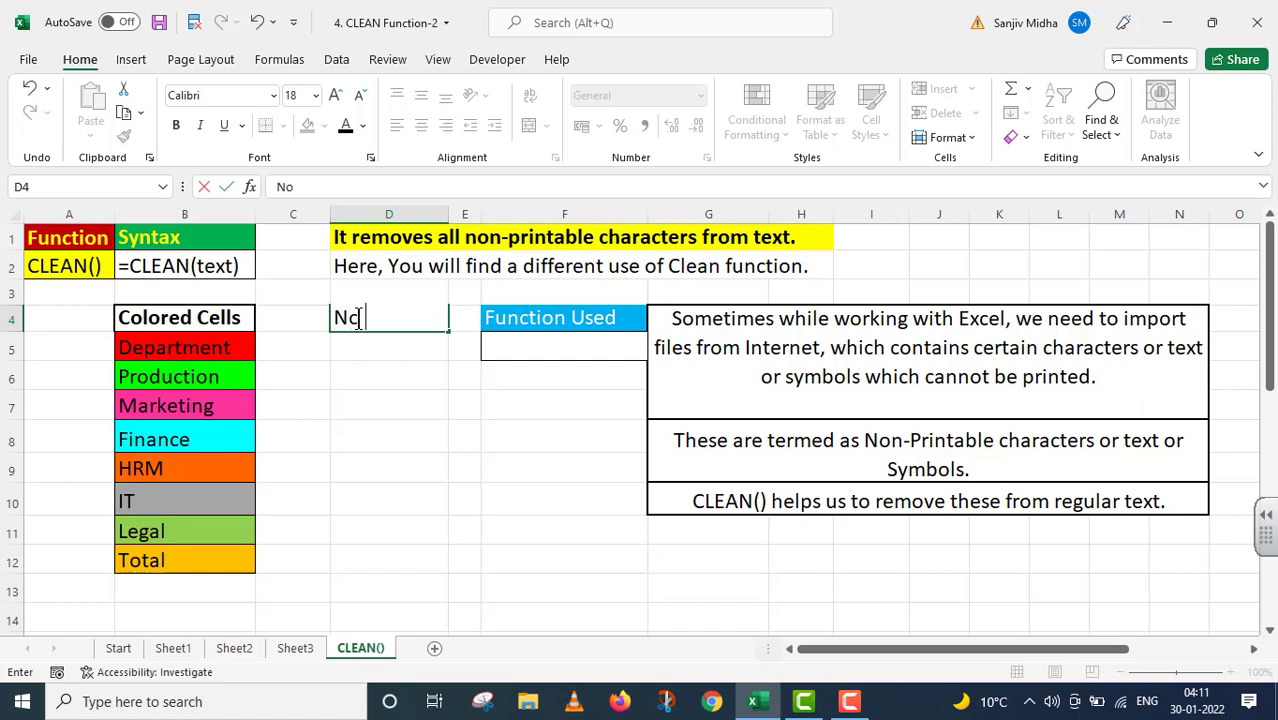
type(" Color")
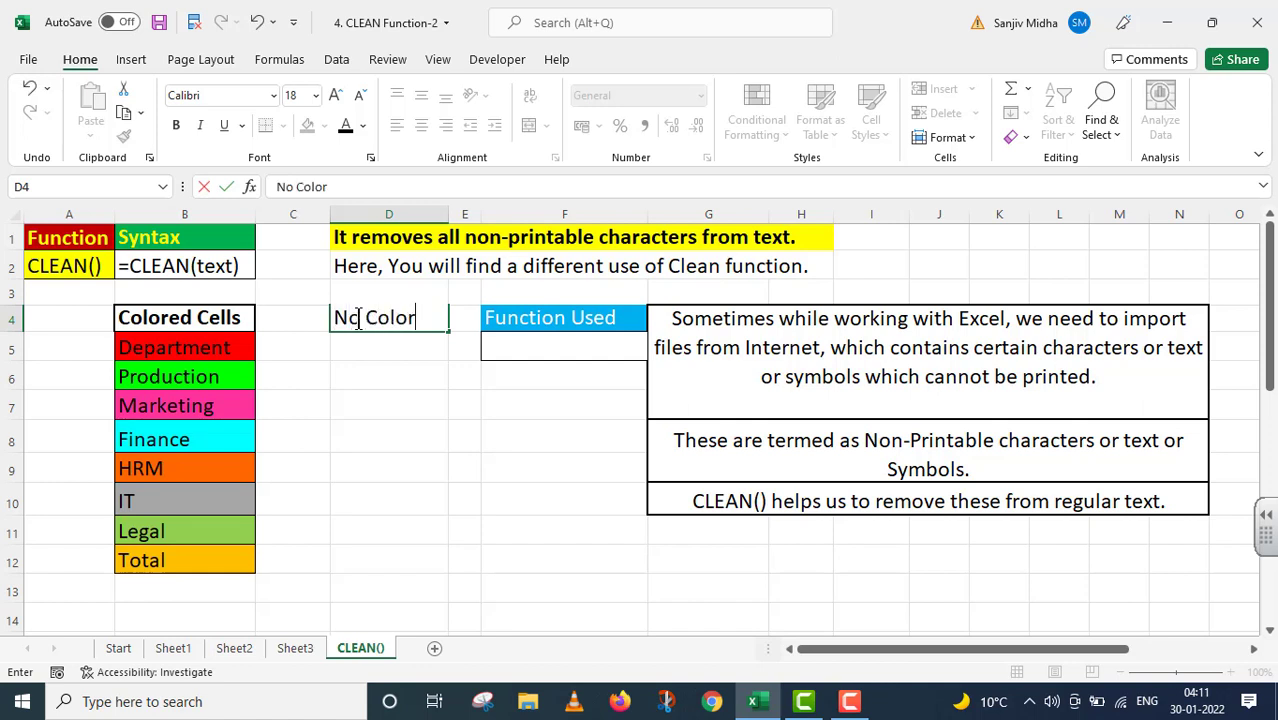
type("s")
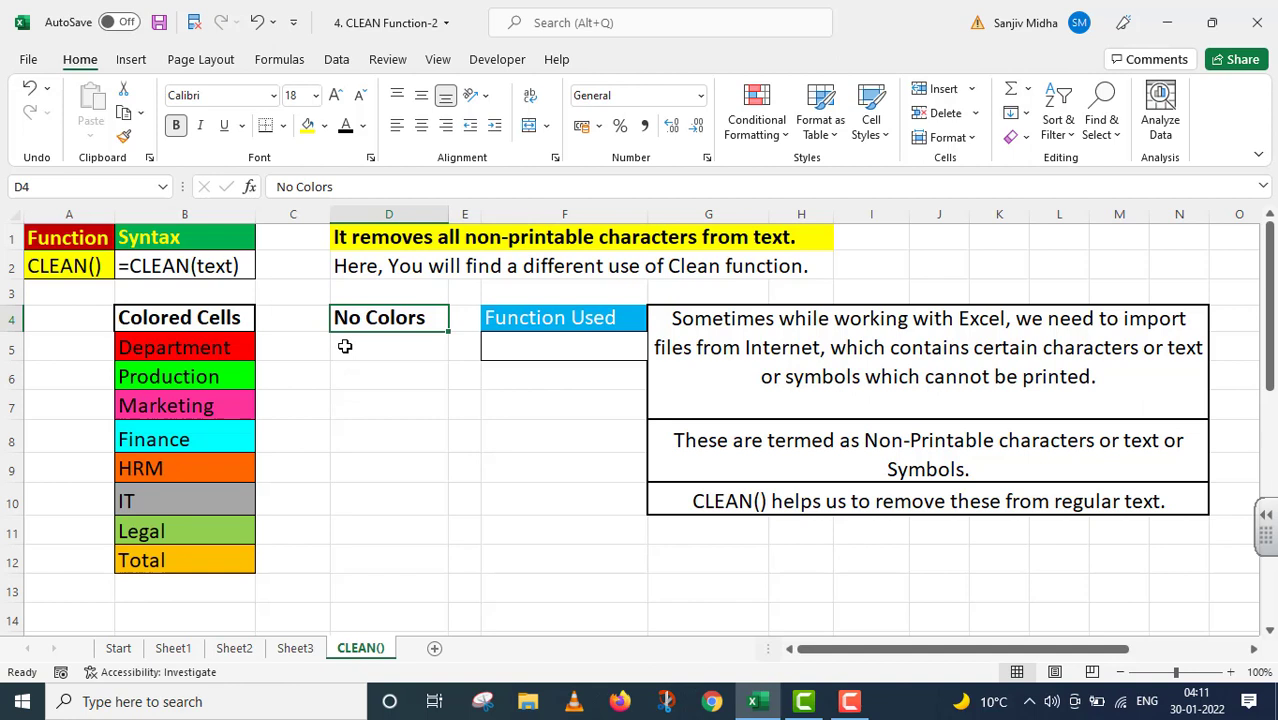
left_click(345, 345)
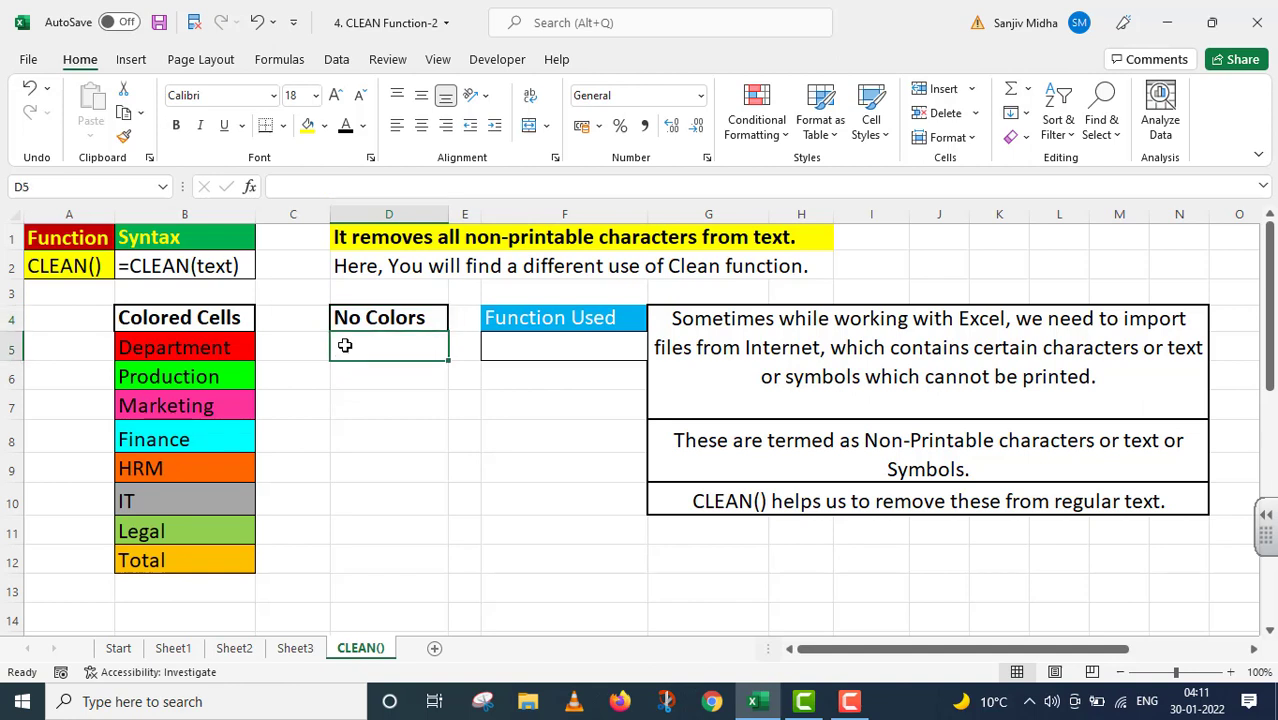
Enter =CLEAN(B5) in D5 so it returns Department without the red fill
type("=")
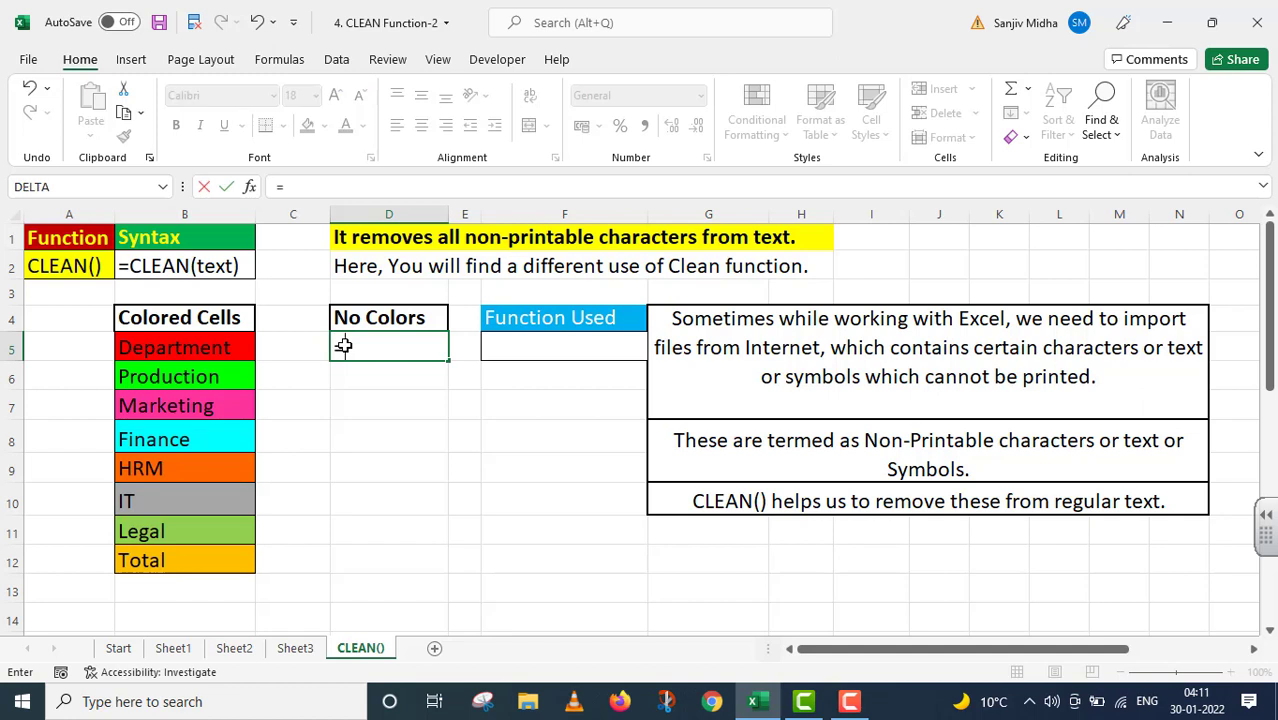
type("CLEA")
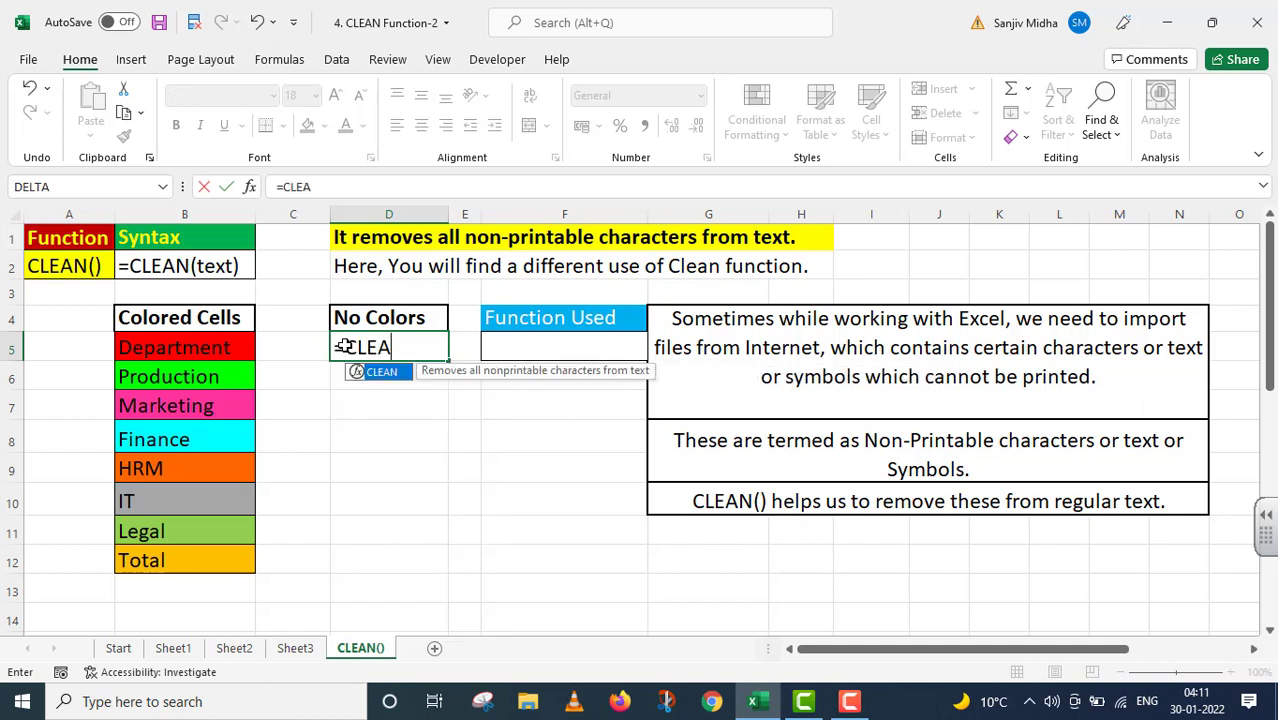
type("N(")
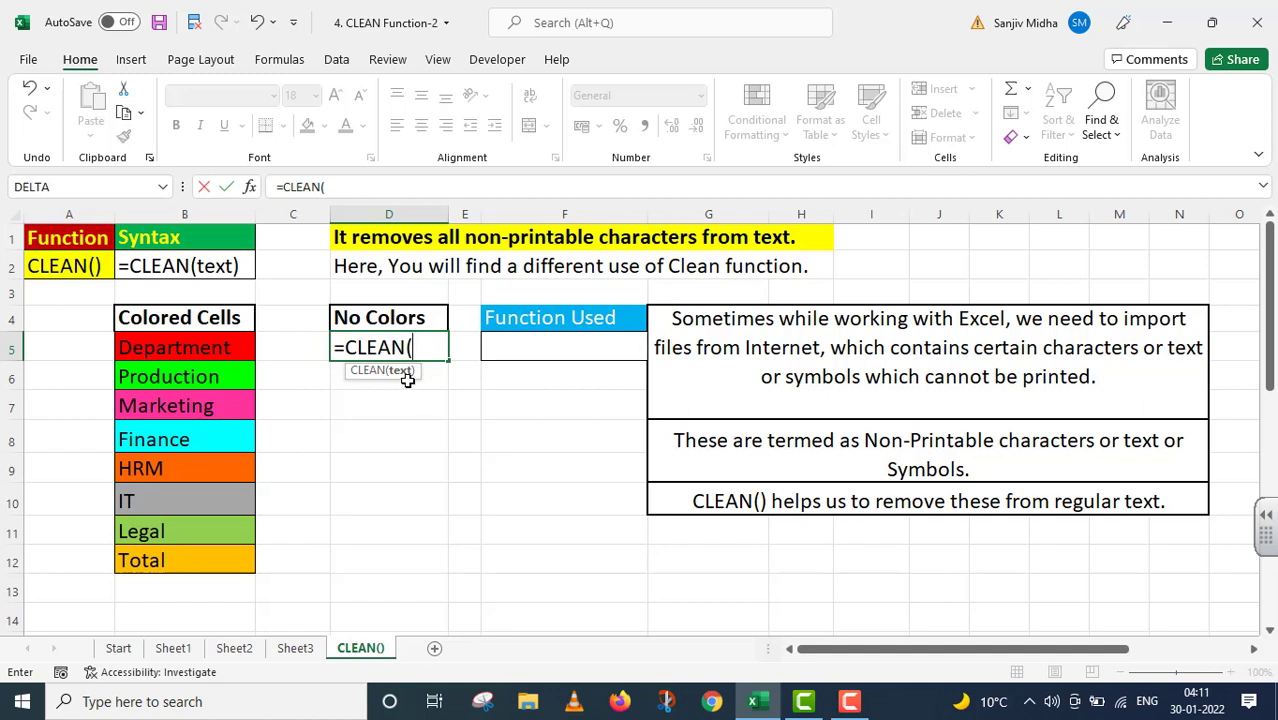
left_click(205, 348)
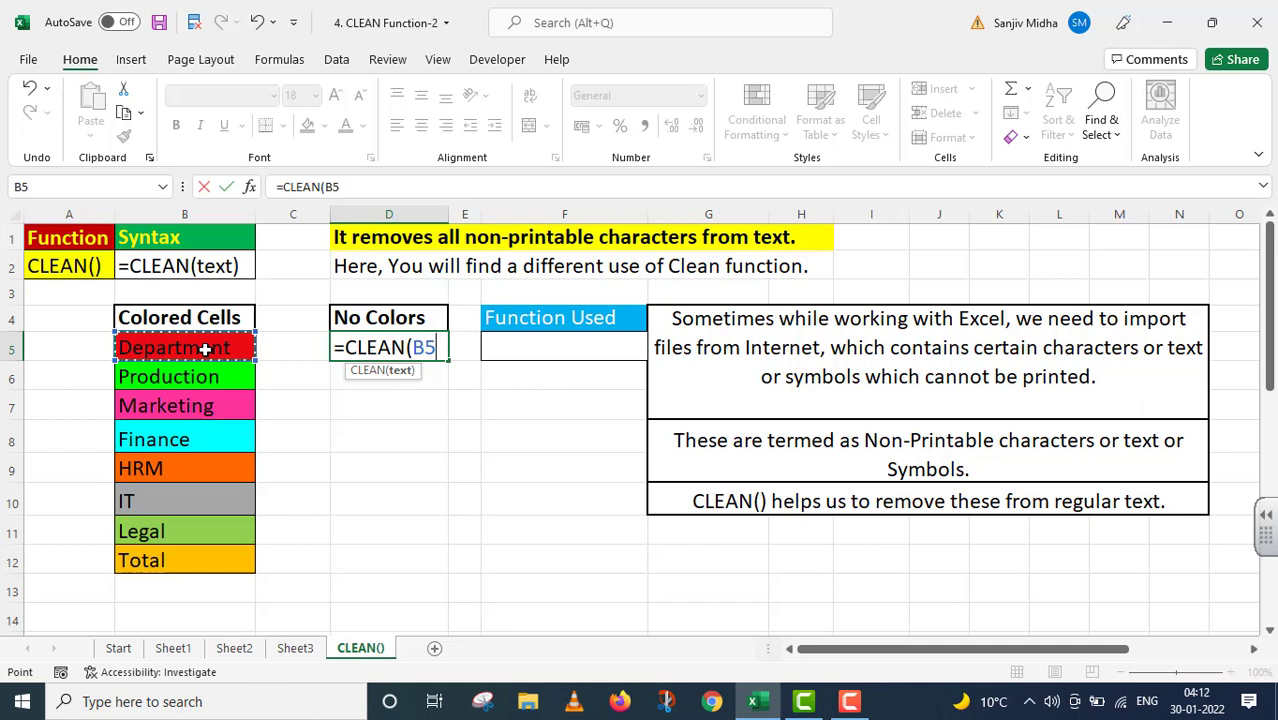
type(")")
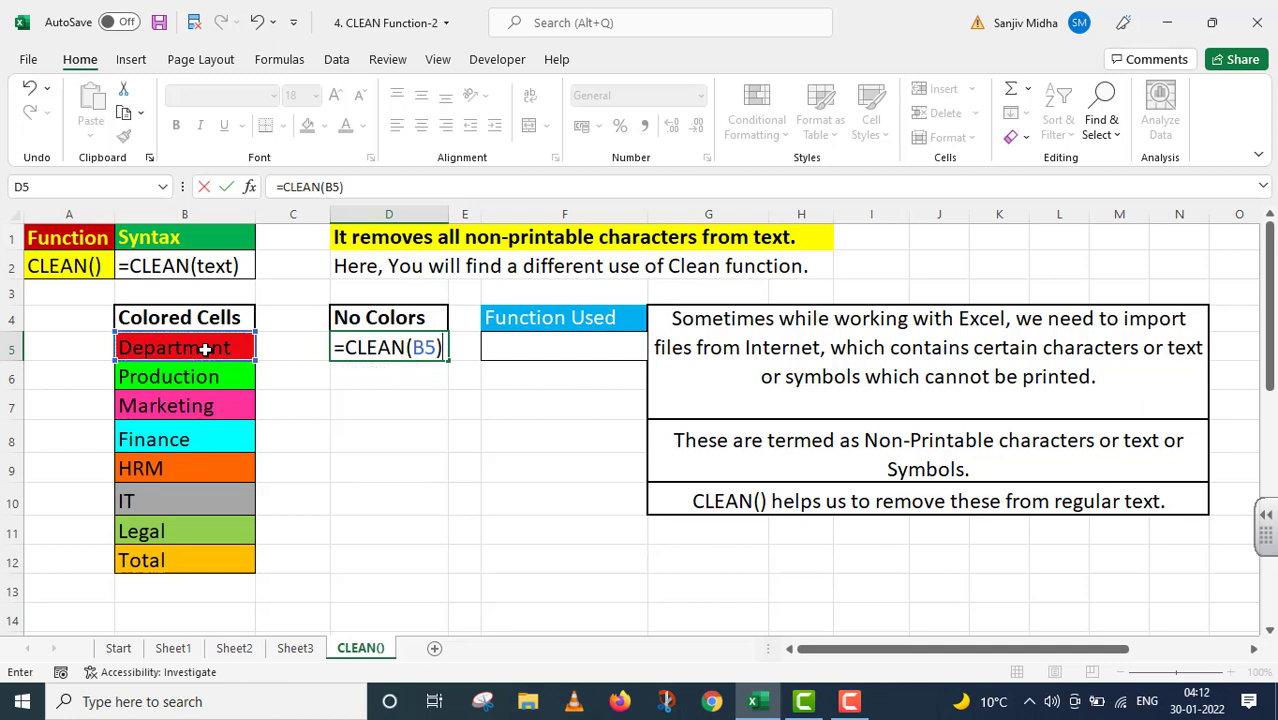
key("Return")
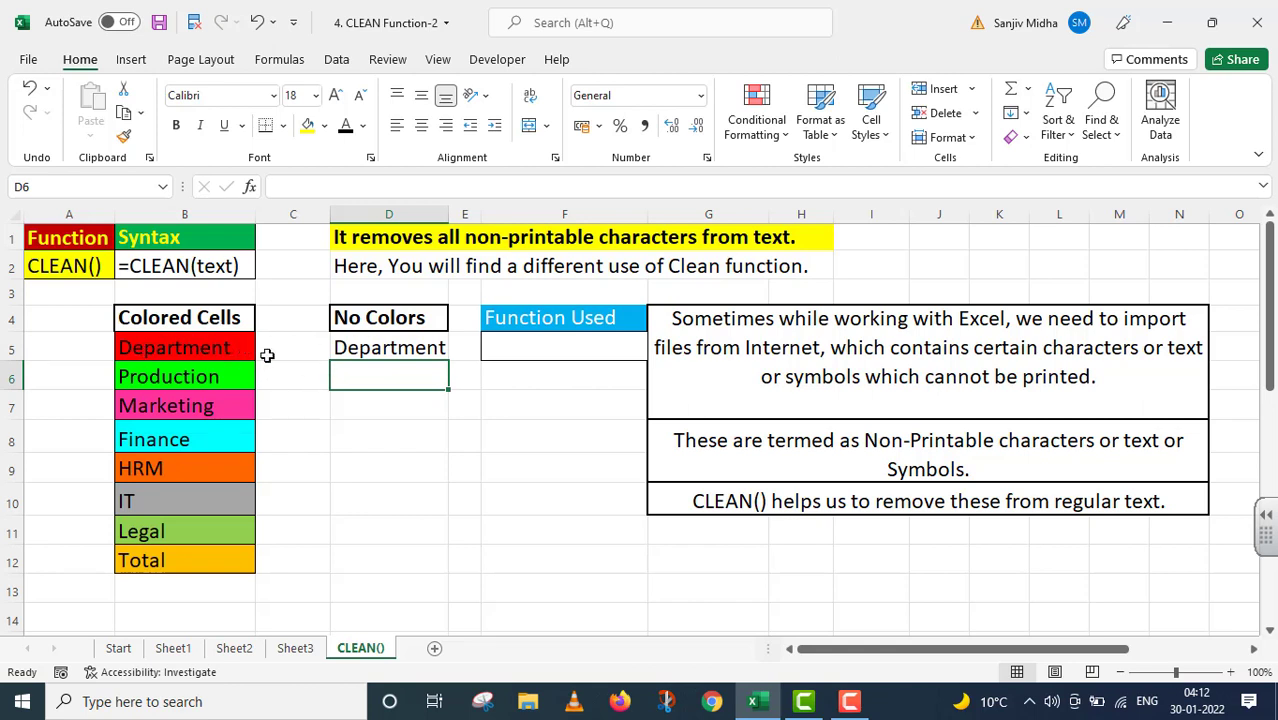
Fill D5's CLEAN formula down to D12, giving Production through Total uncolored
left_click(363, 346)
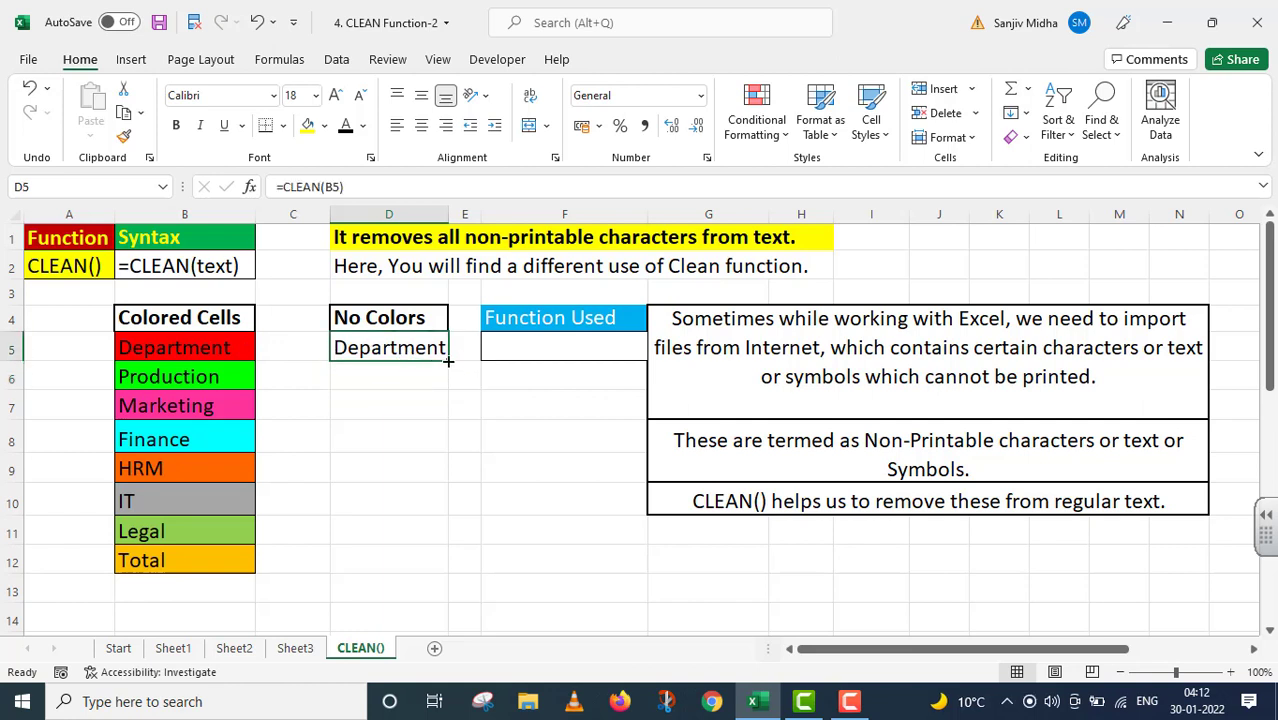
left_click_drag(449, 358, 450, 574)
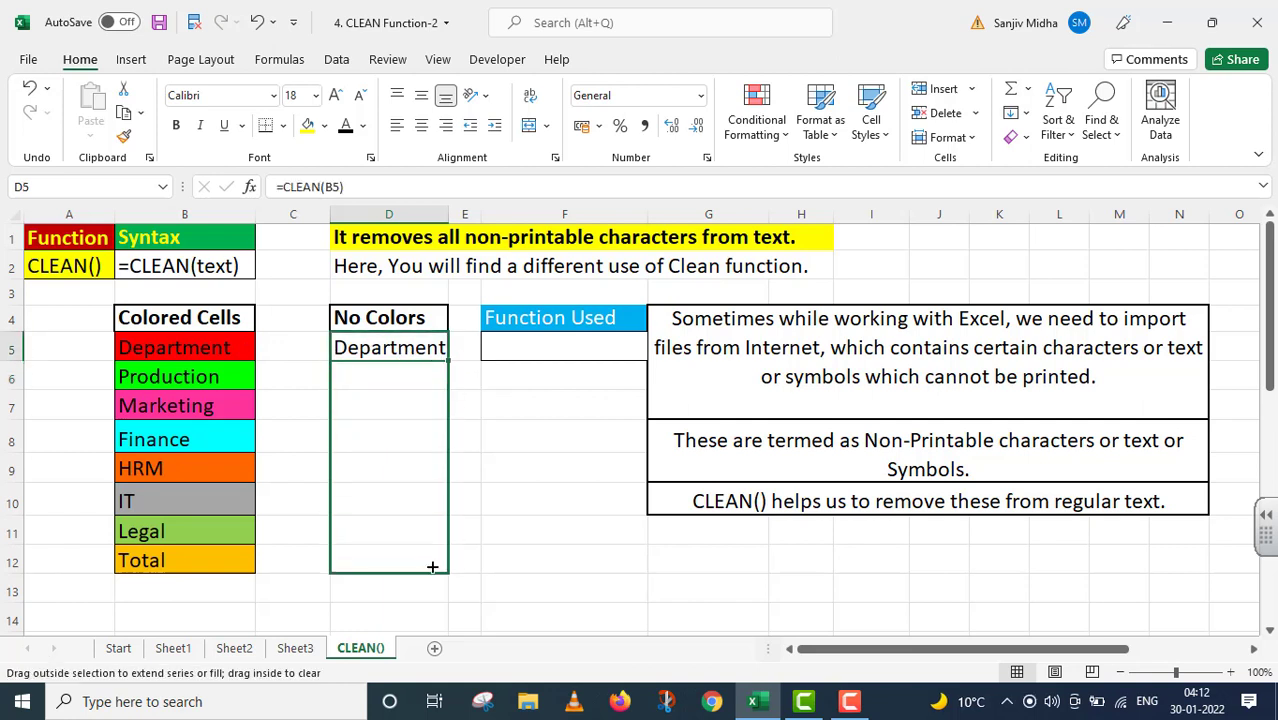
left_click(532, 580)
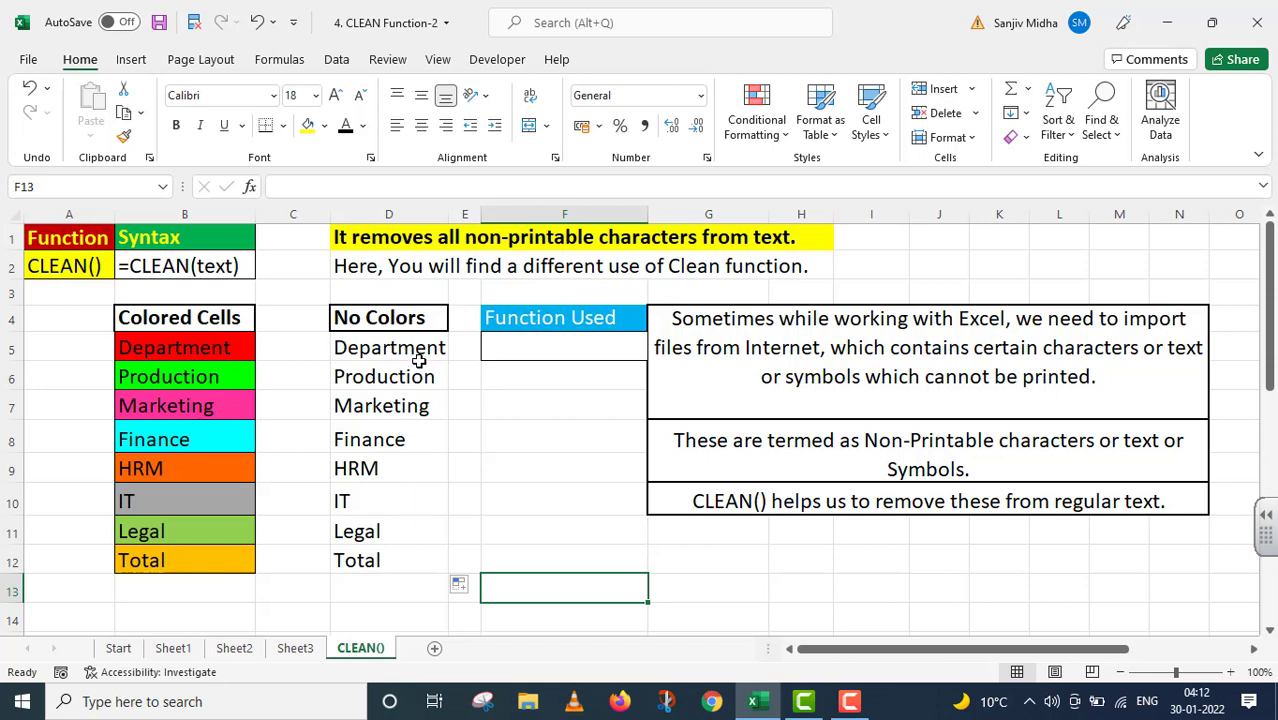
Show the formula text =CLEAN(B5) in F5 as an apostrophe-prefixed literal
left_click(417, 350)
left_click_drag(352, 187, 250, 187)
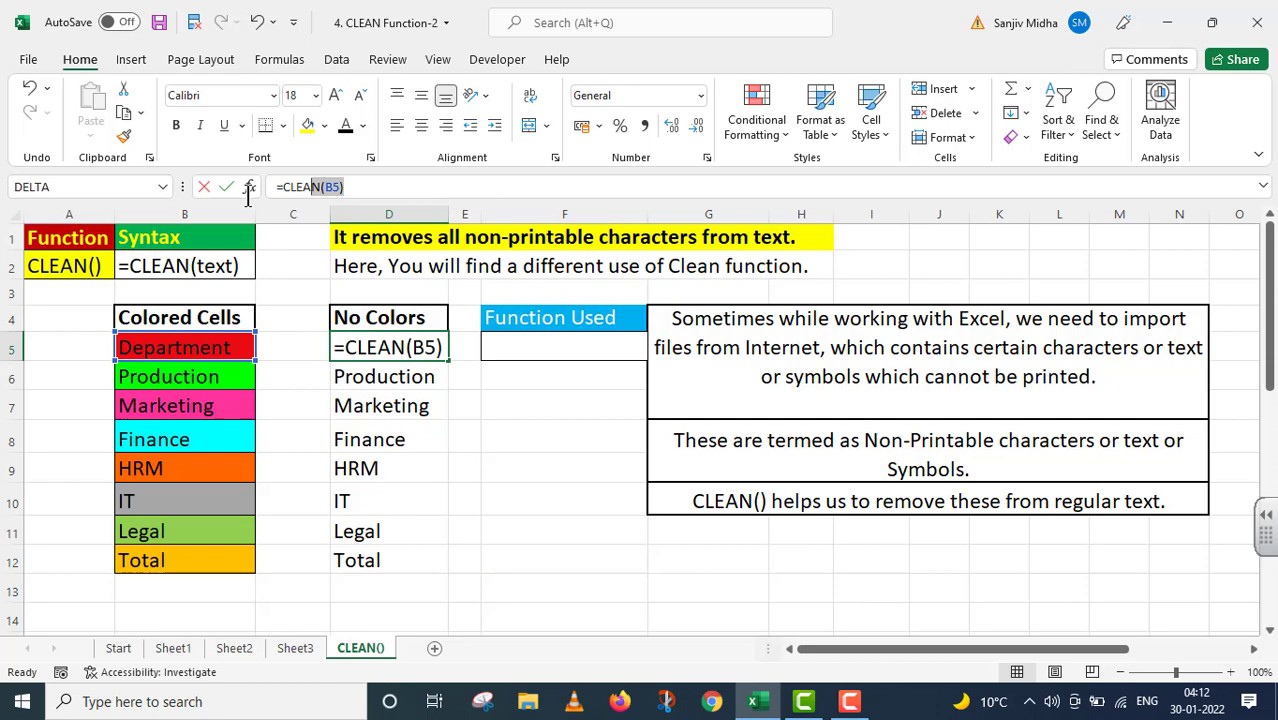
key("ctrl+c")
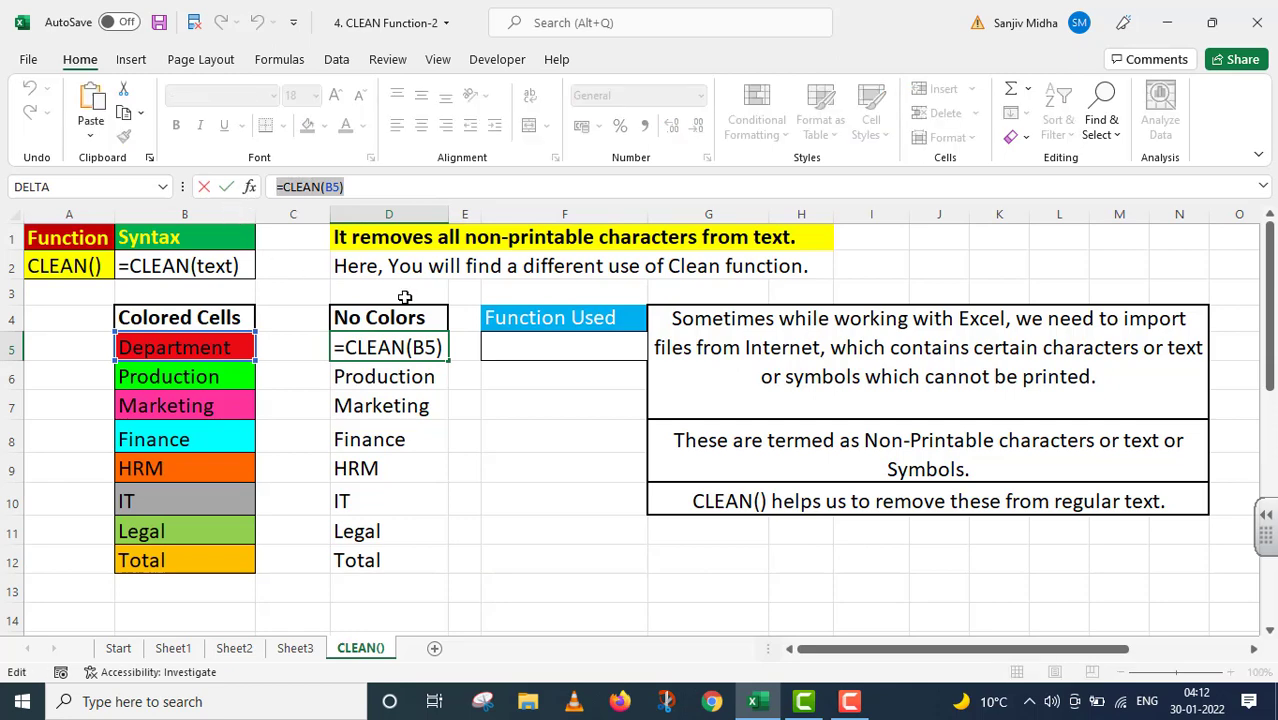
key("Return")
left_click(500, 349)
double_click(500, 349)
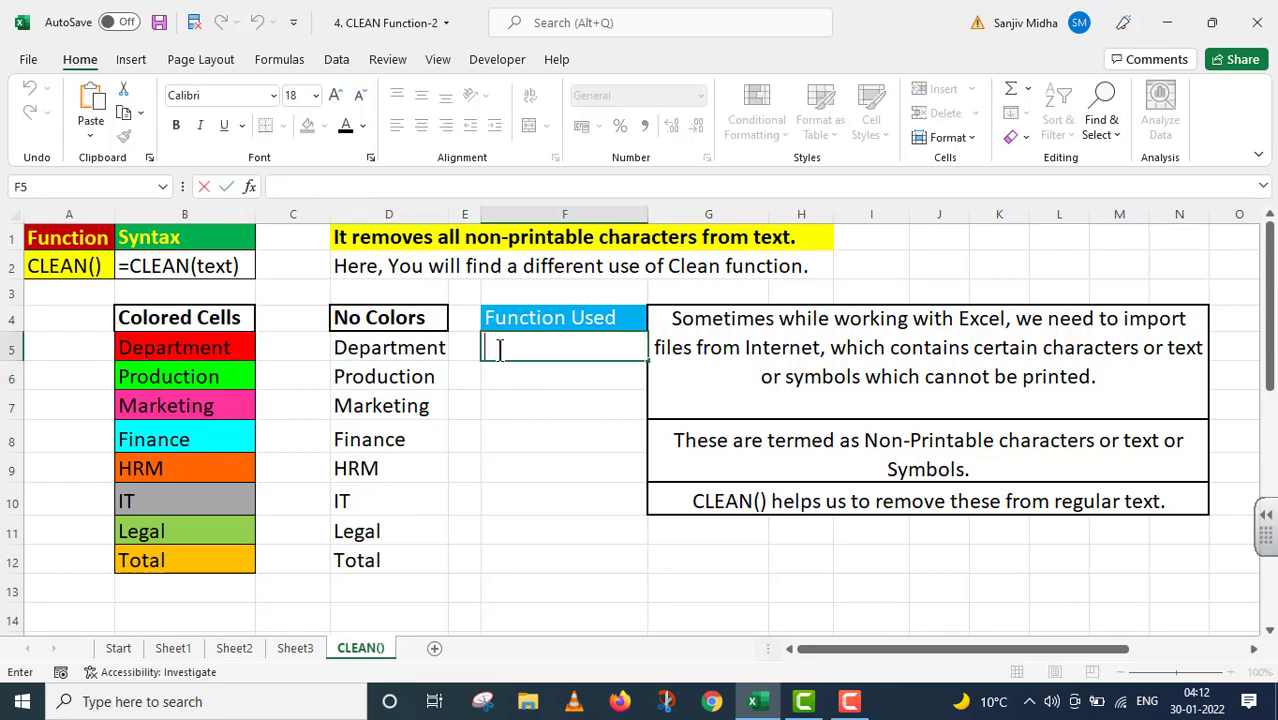
key("ctrl+v")
left_click(487, 349)
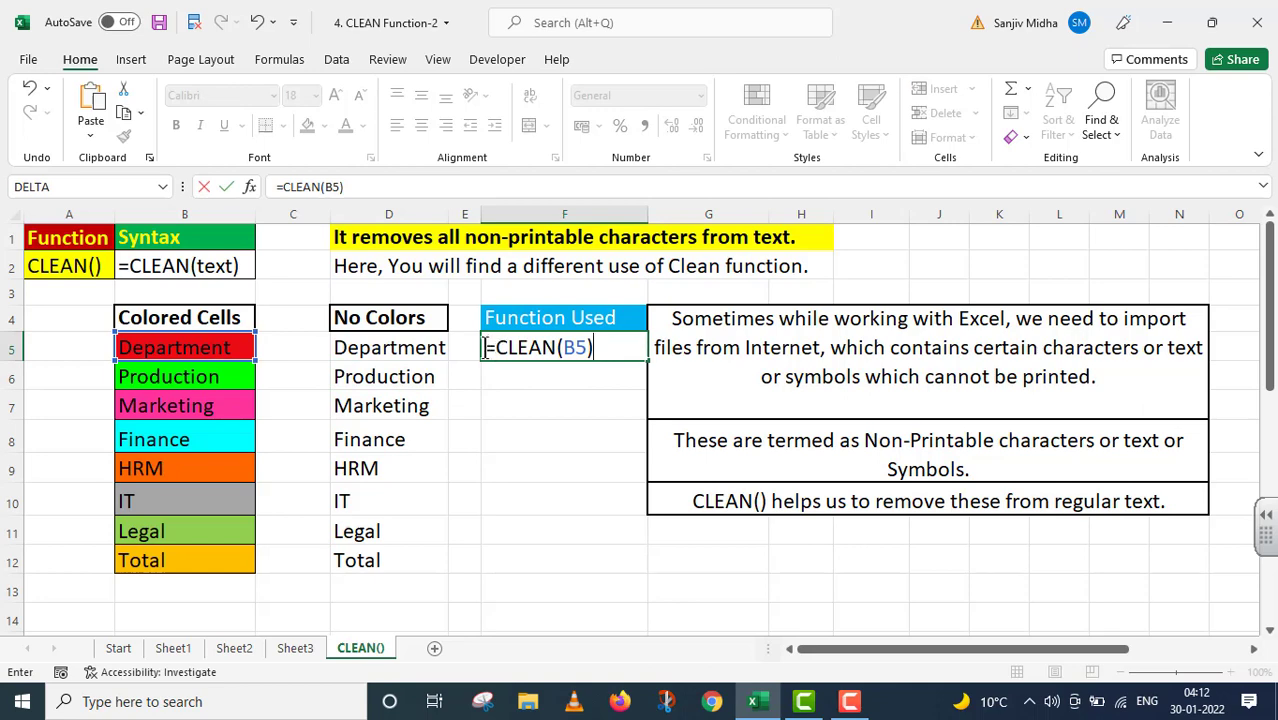
type("'")
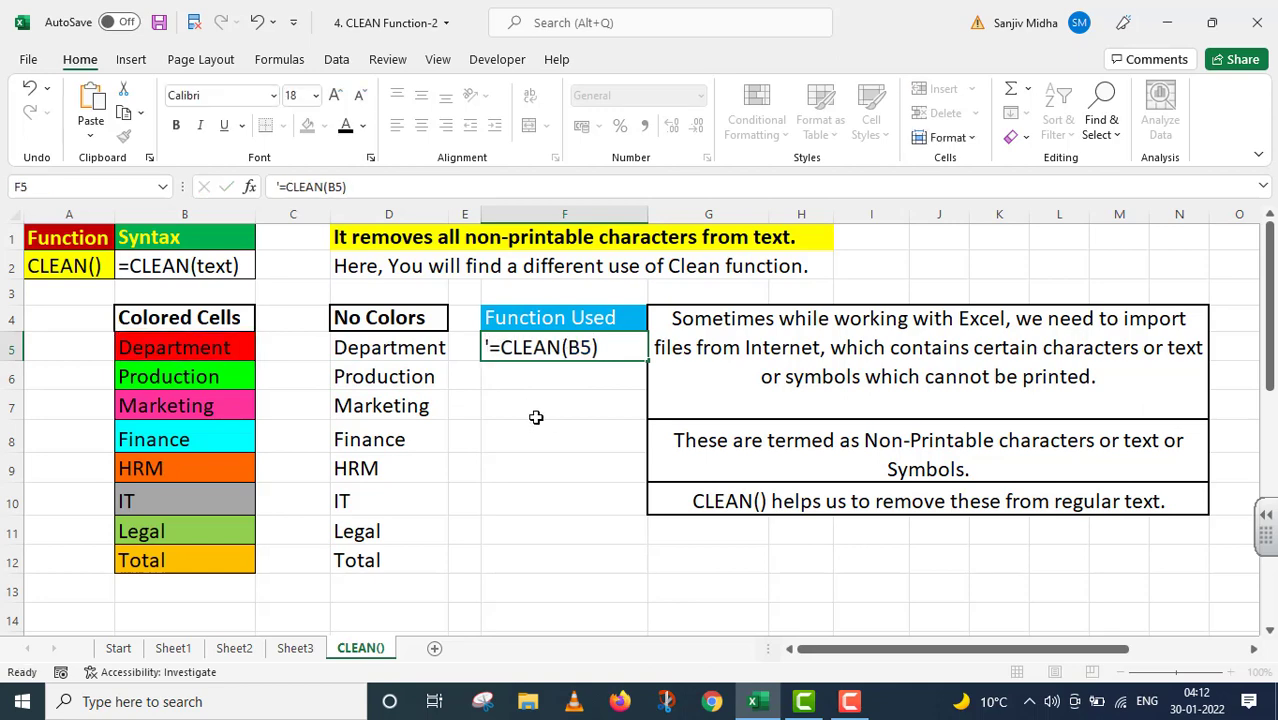
left_click(536, 417)
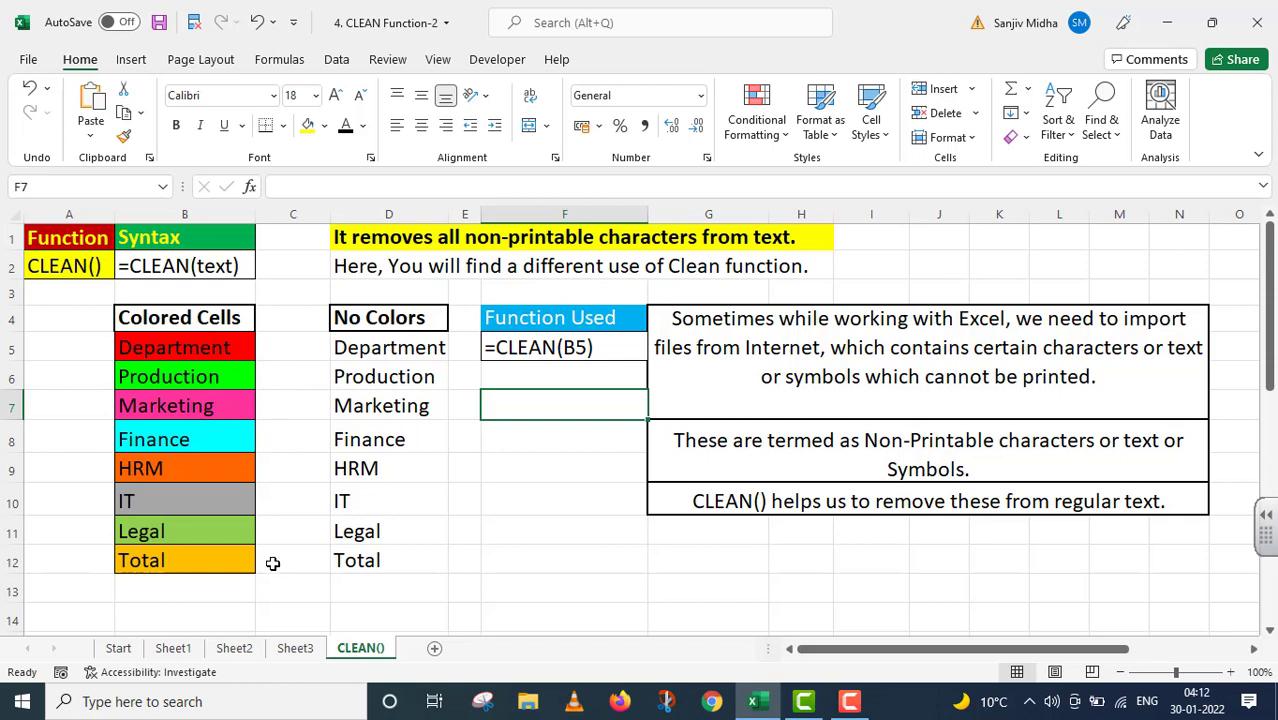
Apply All Borders to the No Colors results in D5:D12
left_click(387, 343)
left_click_drag(387, 343, 397, 557)
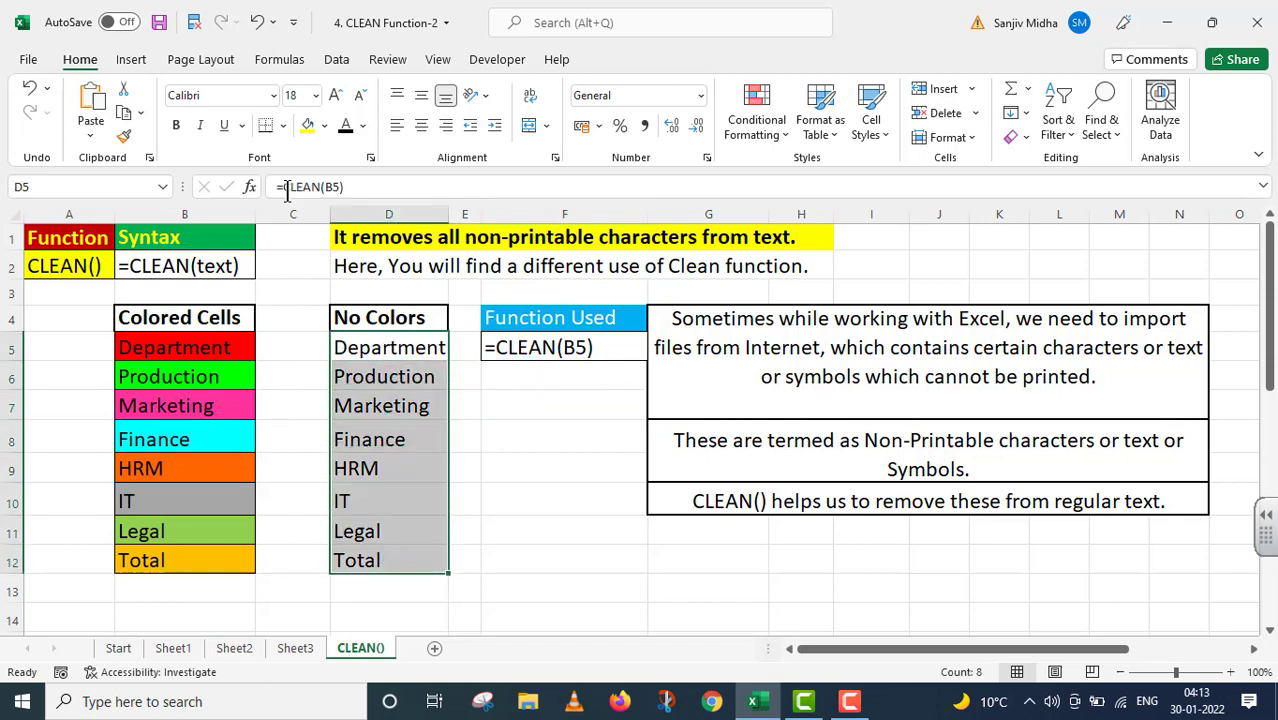
left_click(284, 128)
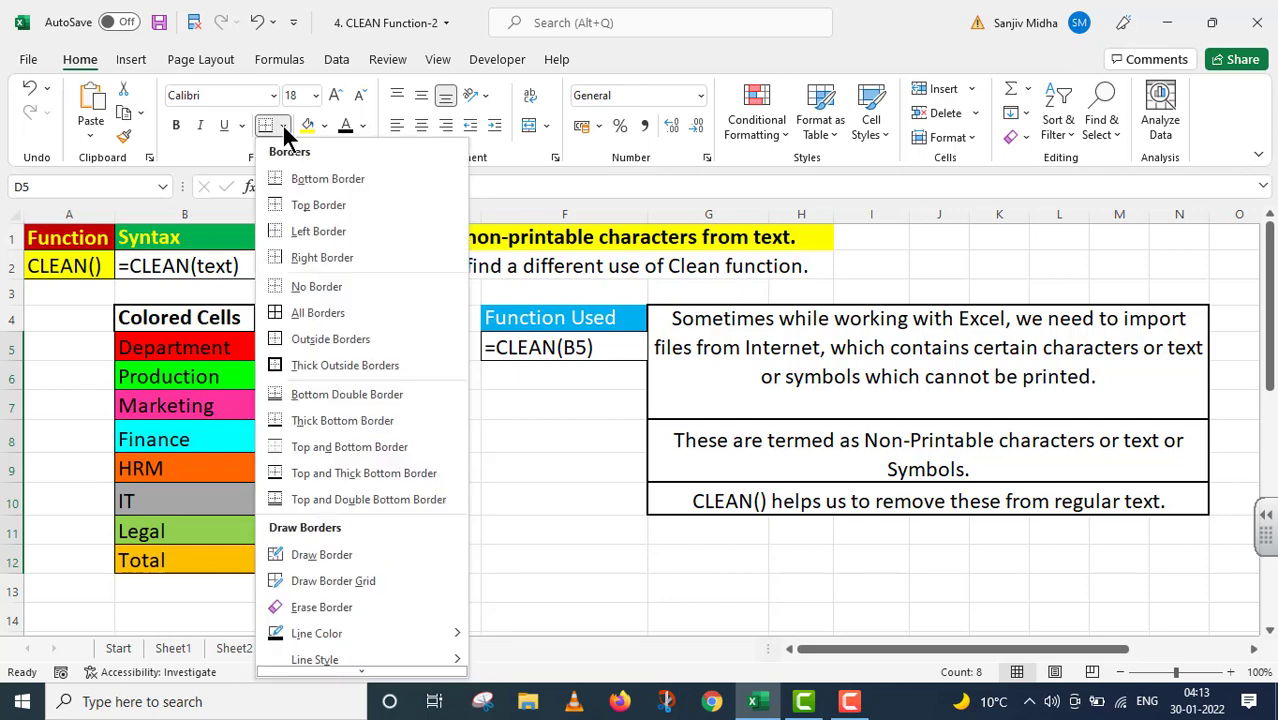
left_click(310, 314)
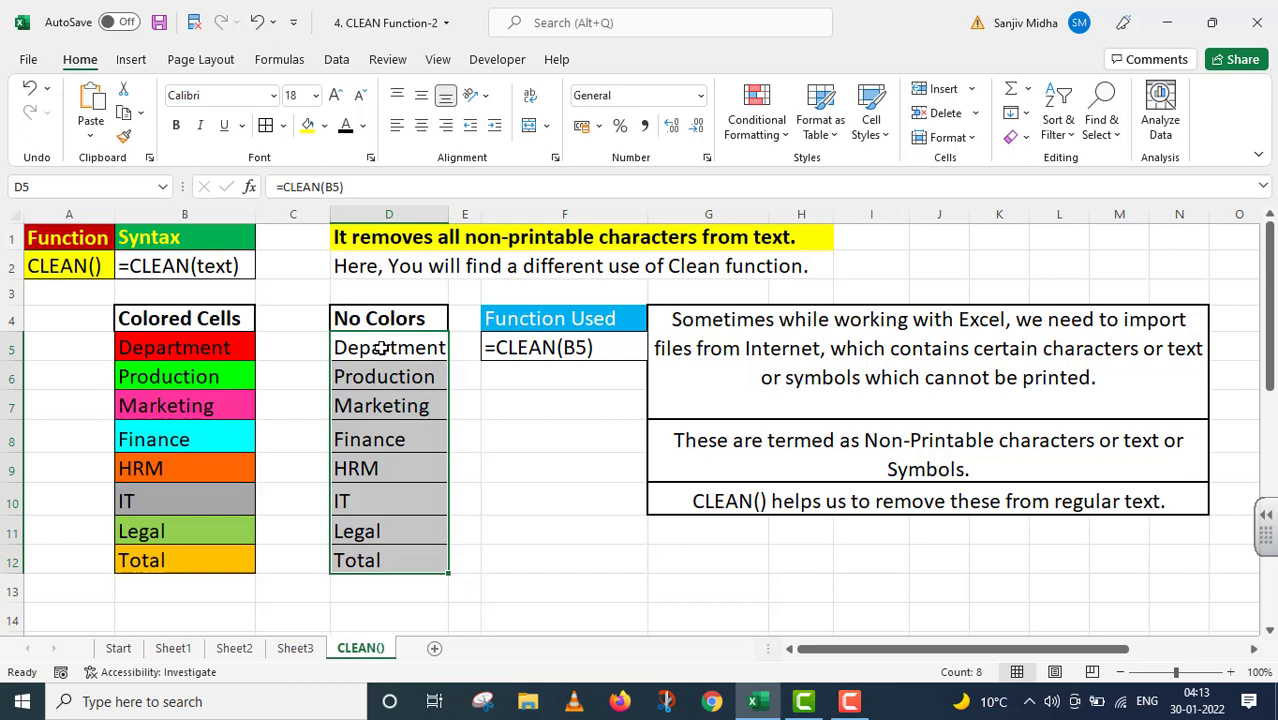
left_click(472, 527)
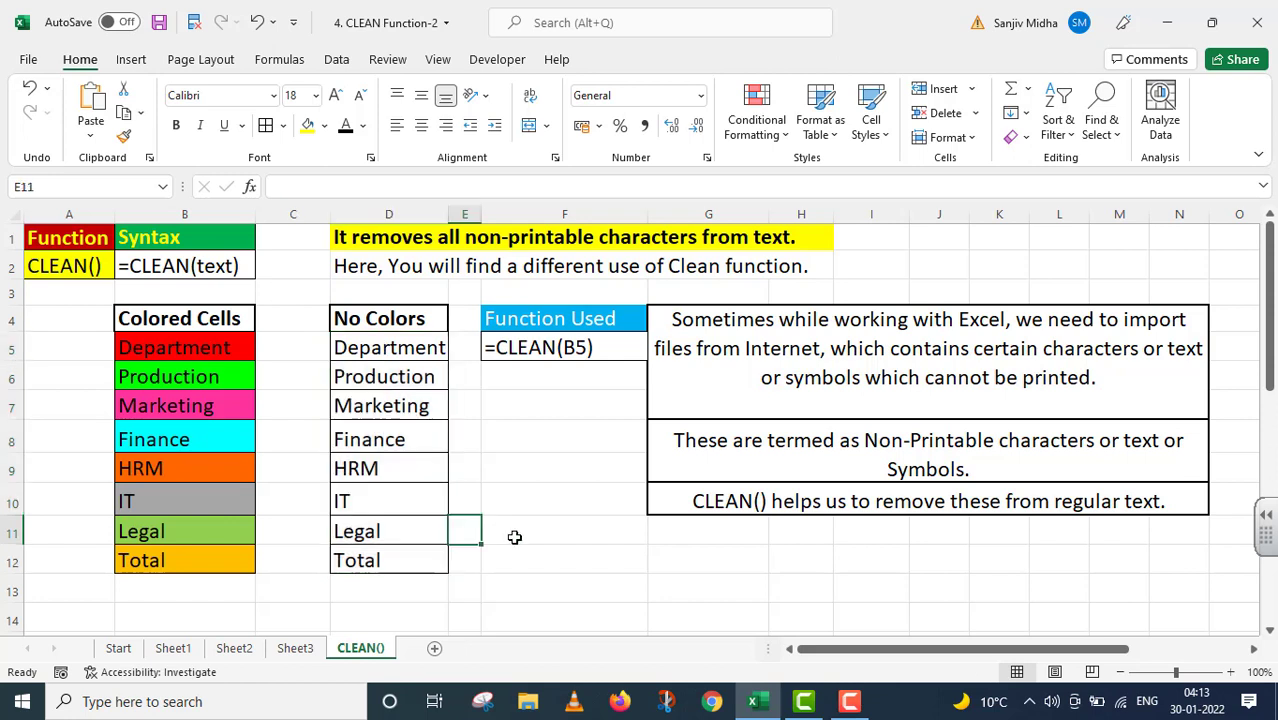